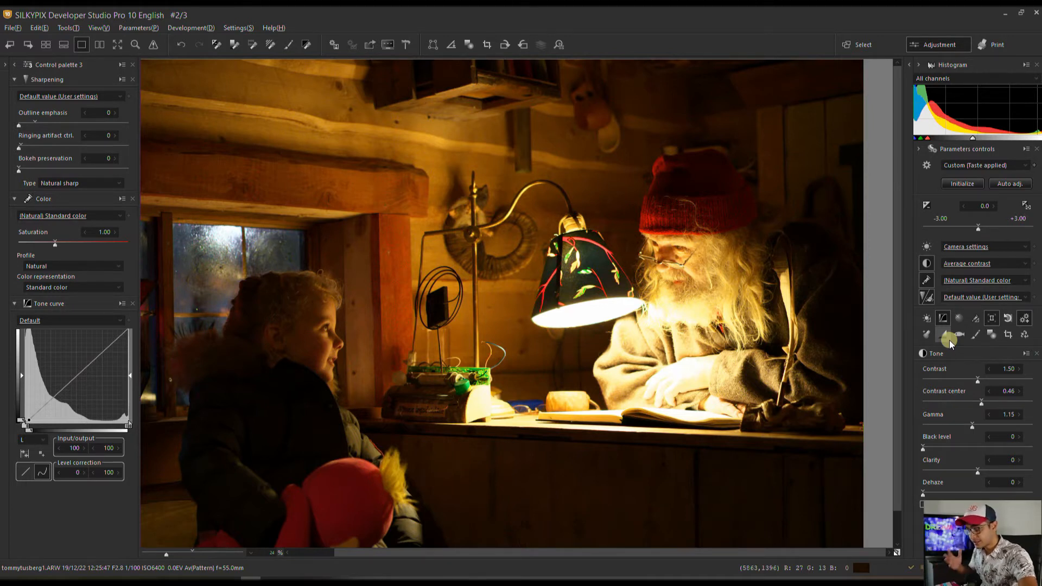
Expand Control palette 2 to show Noise reduction, Lens aberration controller and Development settings.
left_click(908, 65)
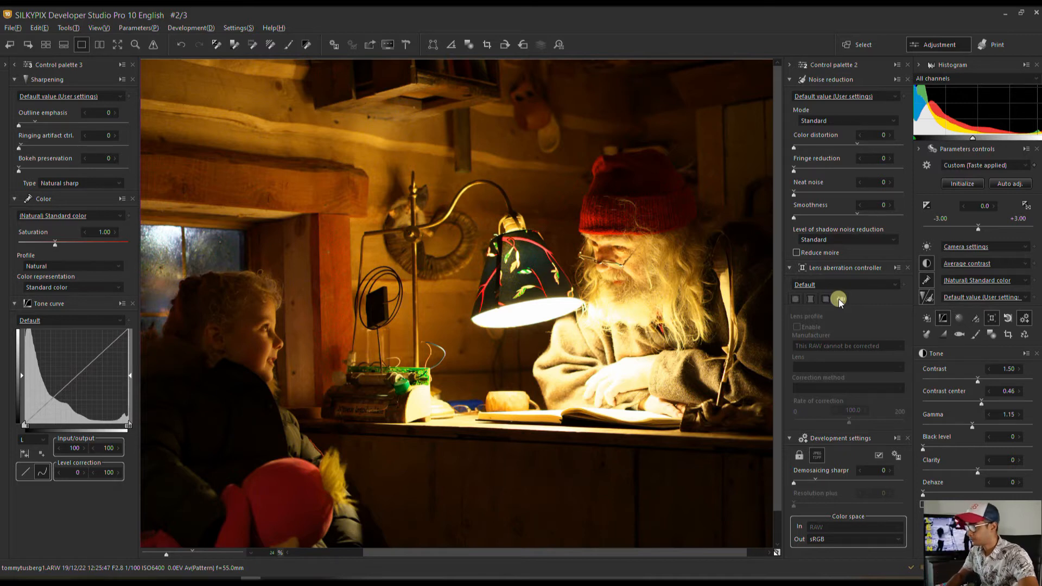
Open the floating White balance palette, showing Camera settings at 3131 K.
left_click(926, 248)
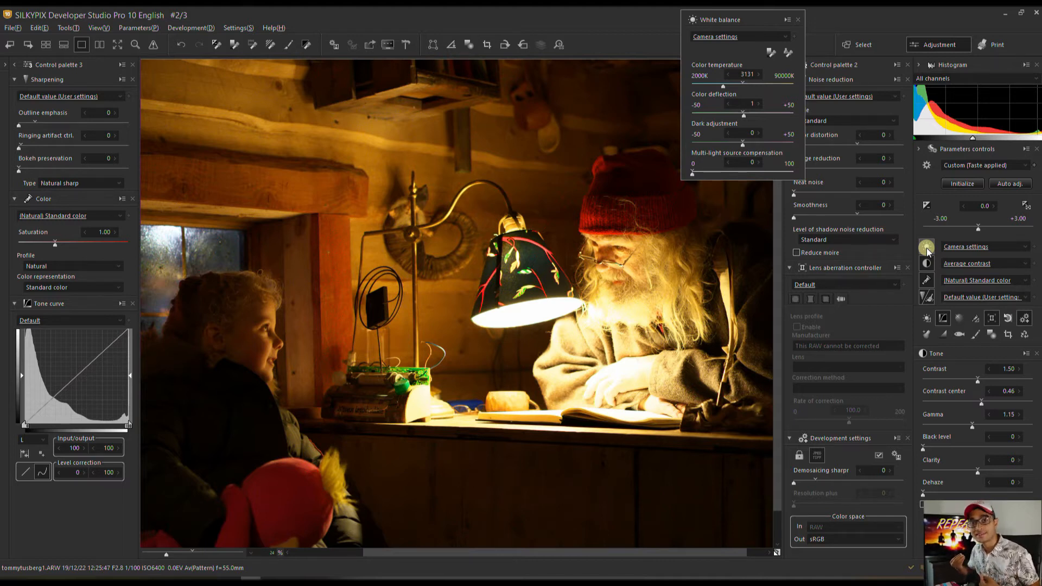
Try a skin-tone white balance sample on the girl's face, undo it, set Dark adjustment to -17, and close the palette.
left_click(787, 52)
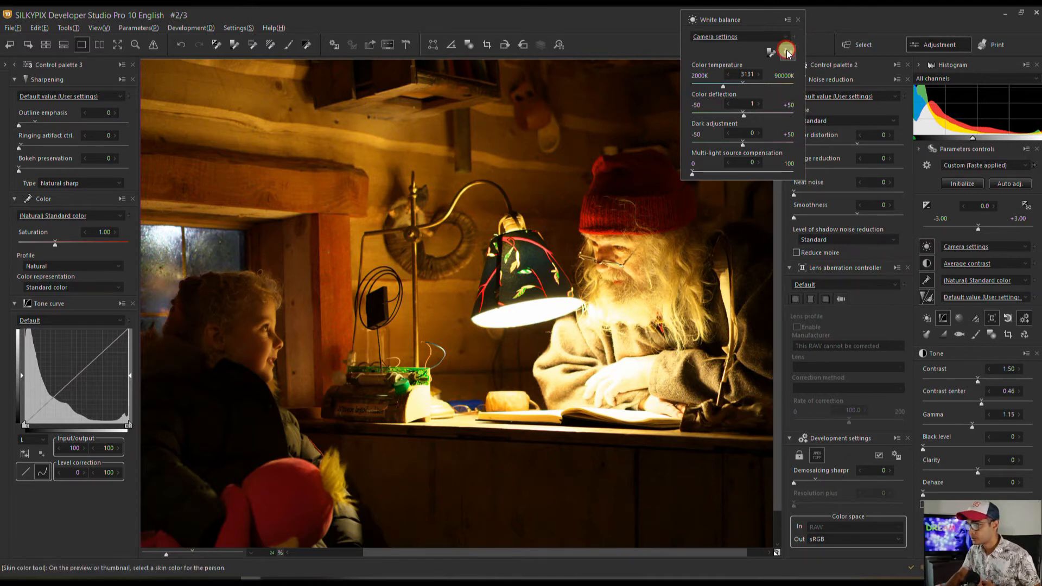
left_click(268, 340)
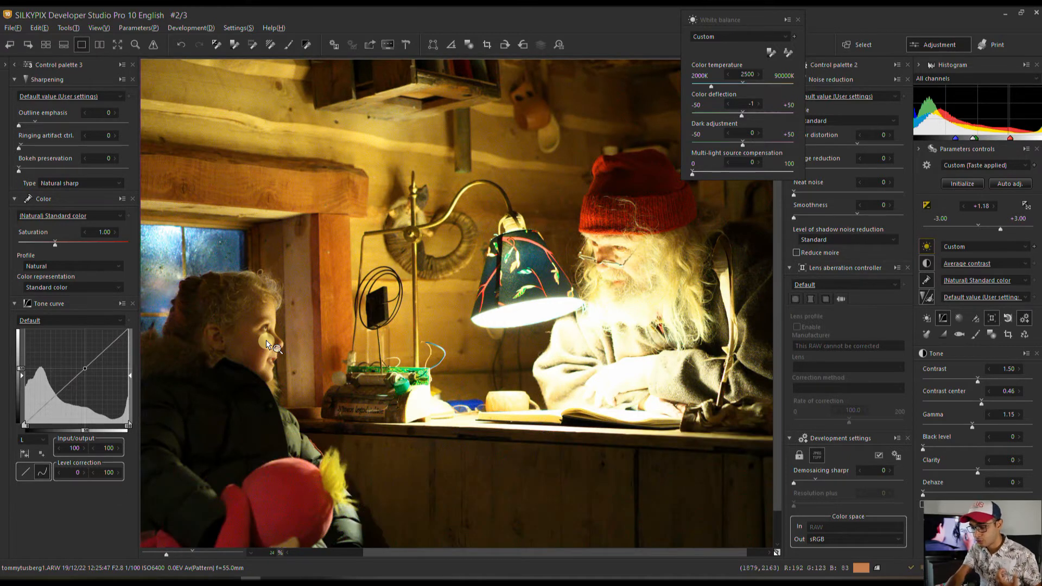
key("ctrl+z")
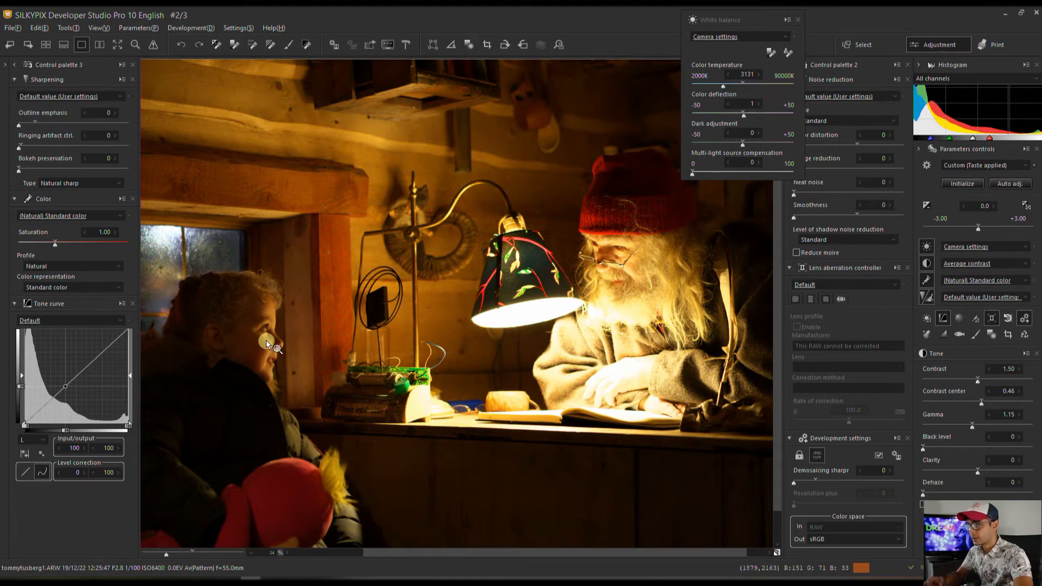
key("ctrl+z")
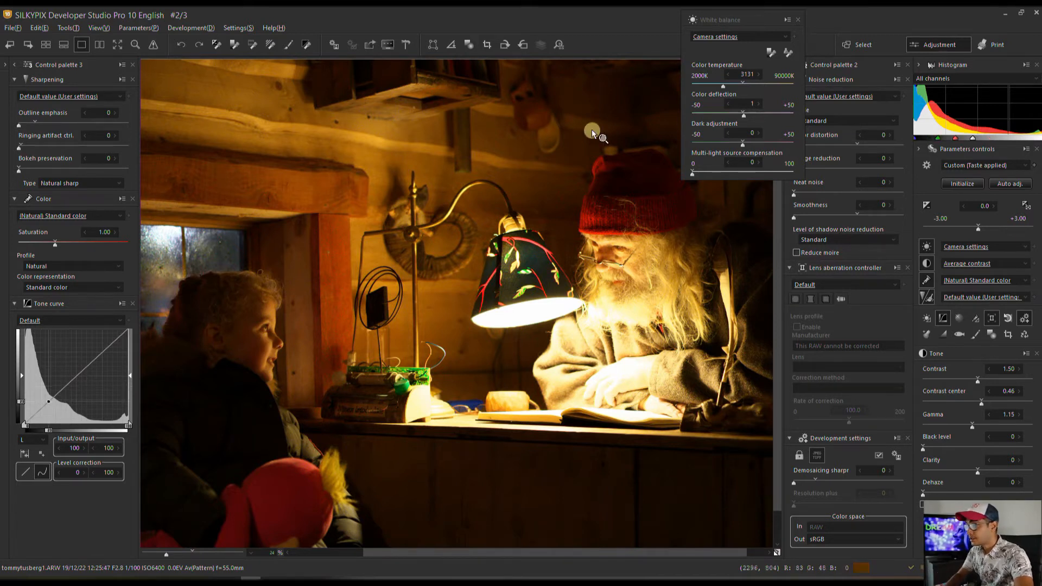
left_click(725, 144)
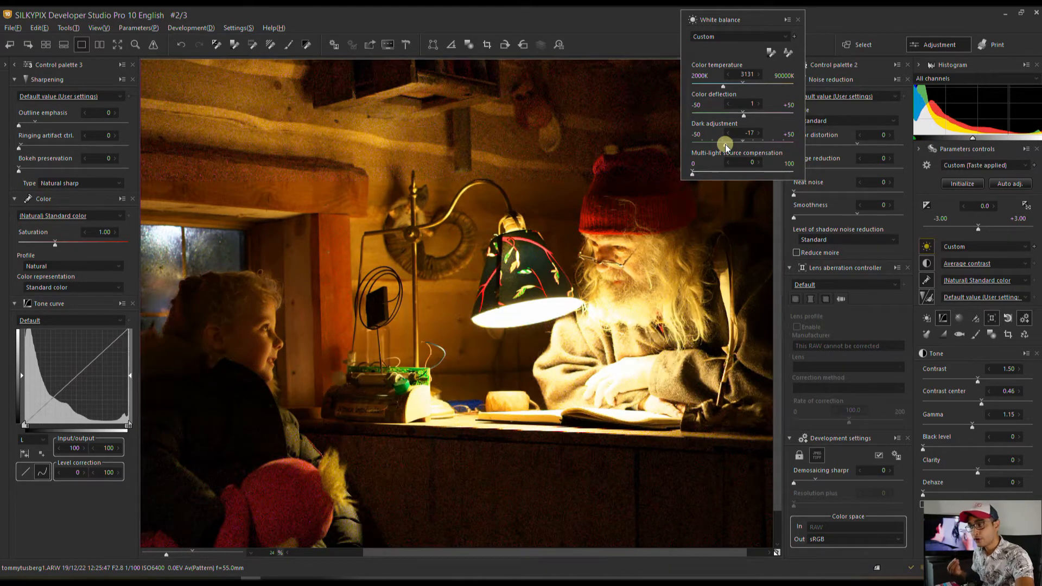
left_click(798, 20)
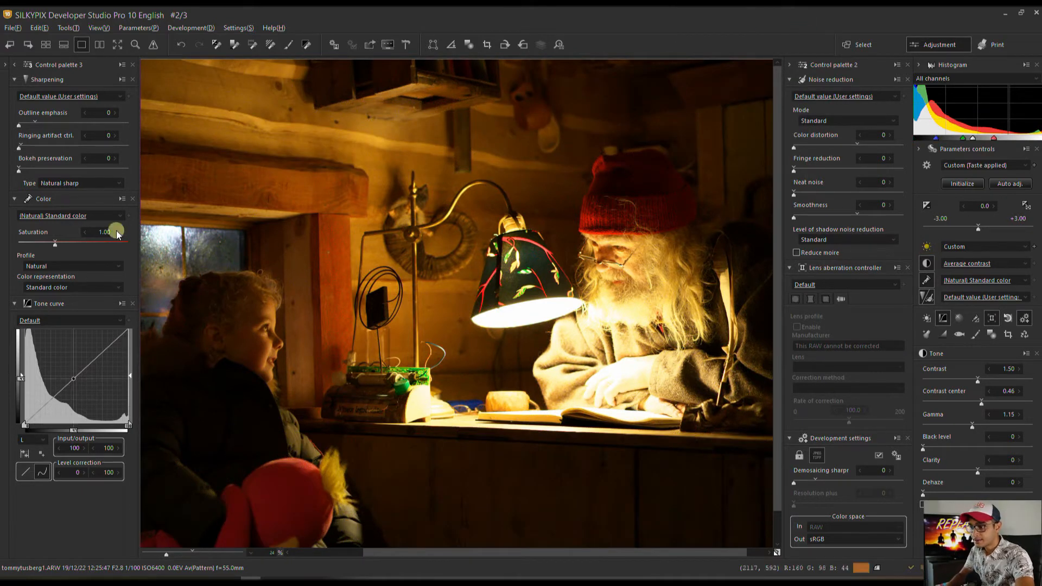
Set Profile to Monochrome and Color representation to Monochrome 2 in the Color panel.
left_click(70, 266)
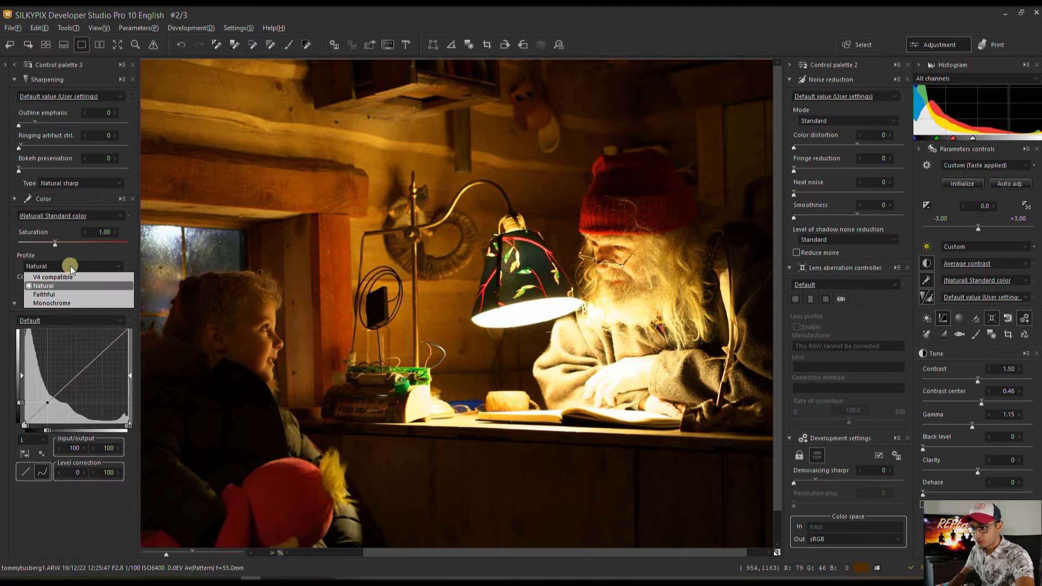
left_click(59, 301)
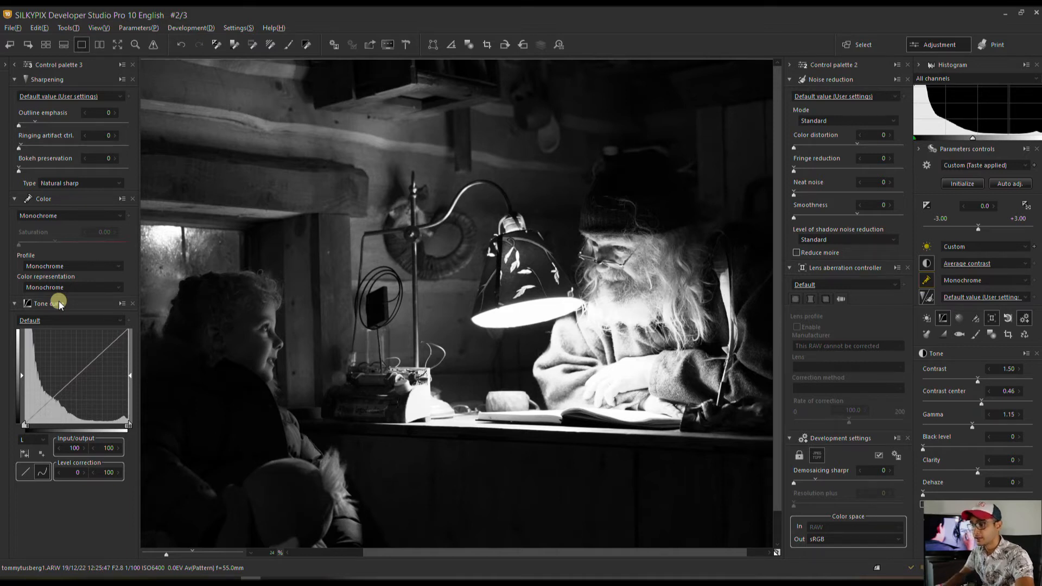
left_click(68, 288)
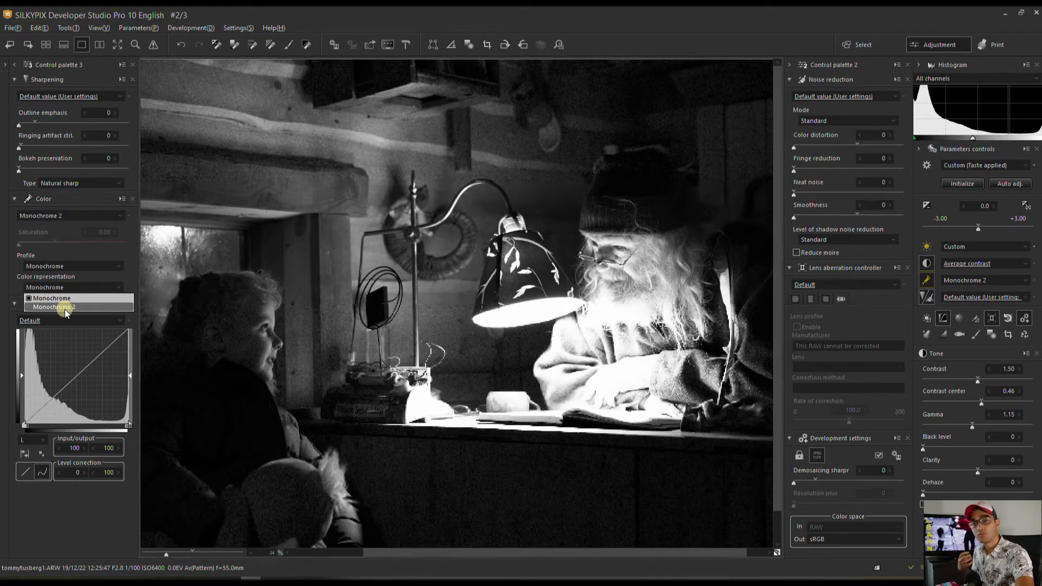
left_click(65, 307)
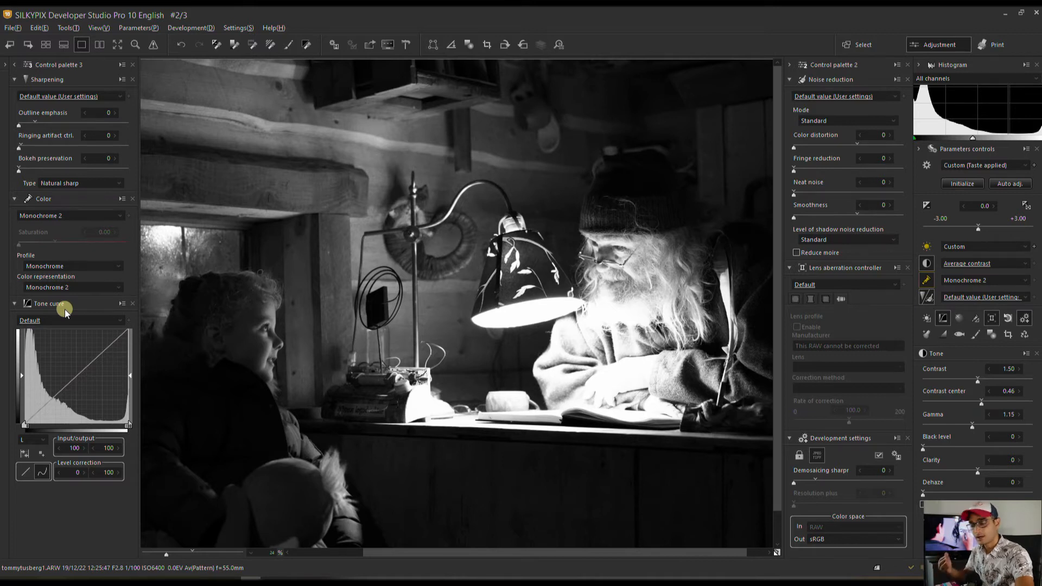
Brush a partial correction over the man's face, hat and hands at size 390, feather 81.
left_click(991, 333)
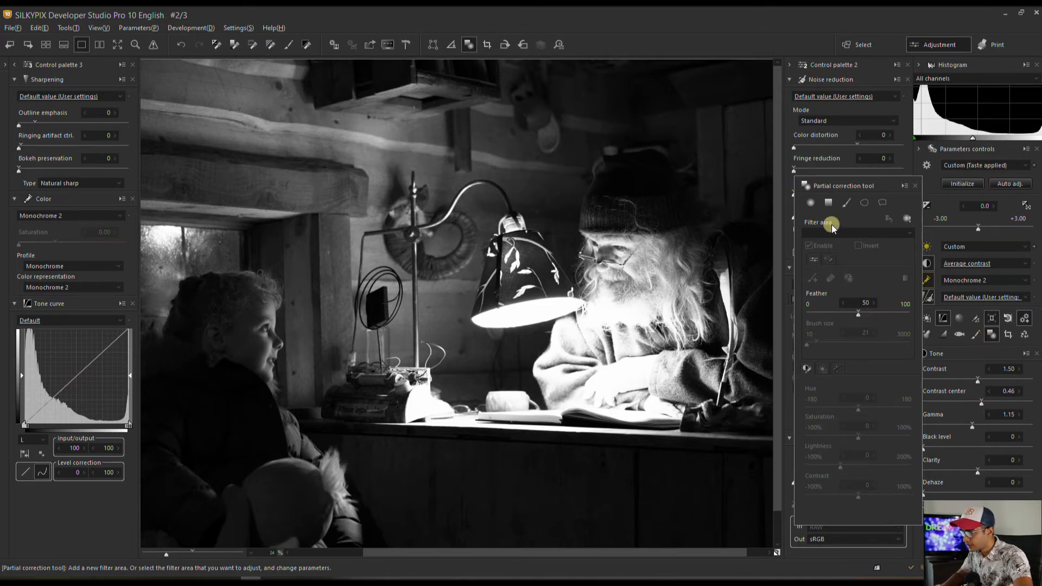
left_click(845, 209)
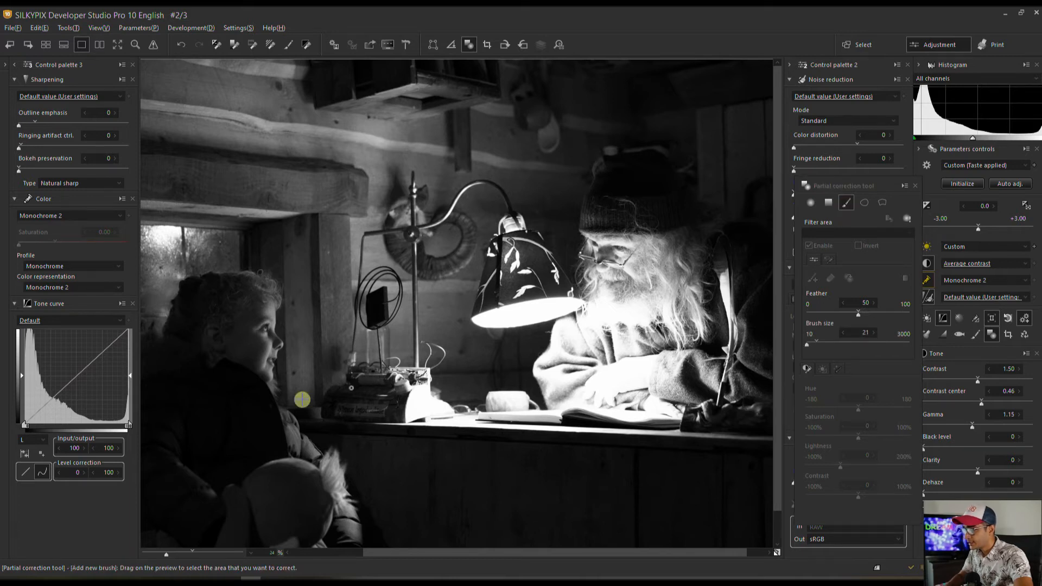
left_click(819, 345)
left_click_drag(858, 314, 889, 315)
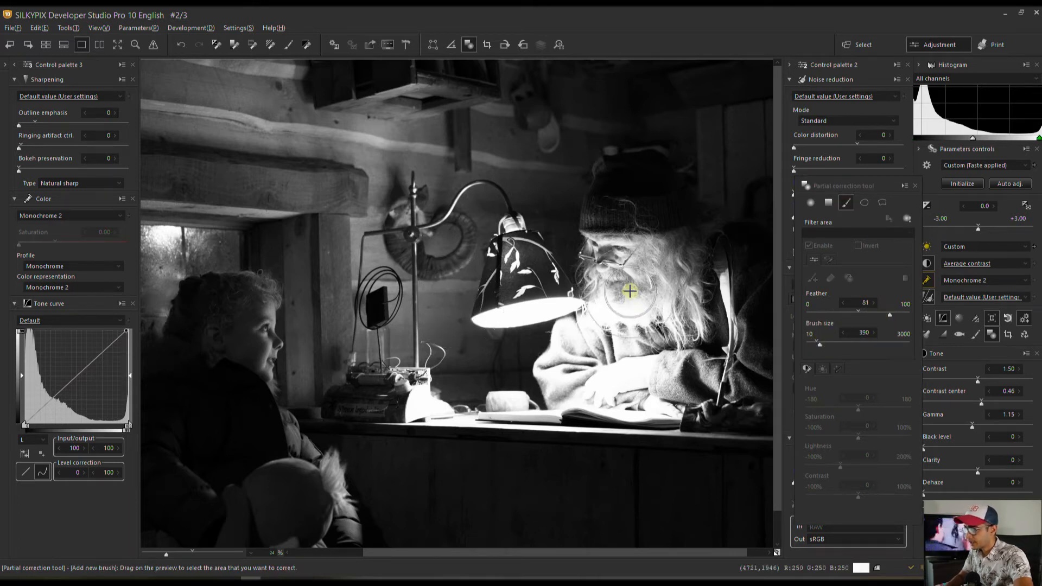
mouse_move(636, 241)
left_mouse_down()
mouse_move(641, 220)
mouse_move(612, 262)
mouse_move(607, 296)
mouse_move(622, 317)
left_mouse_up()
mouse_move(604, 326)
left_mouse_down()
mouse_move(575, 347)
mouse_move(565, 339)
mouse_move(575, 369)
mouse_move(657, 350)
left_mouse_up()
Set the brushed area's Lightness to -16, then start a new brush area at size 200.
left_click(836, 465)
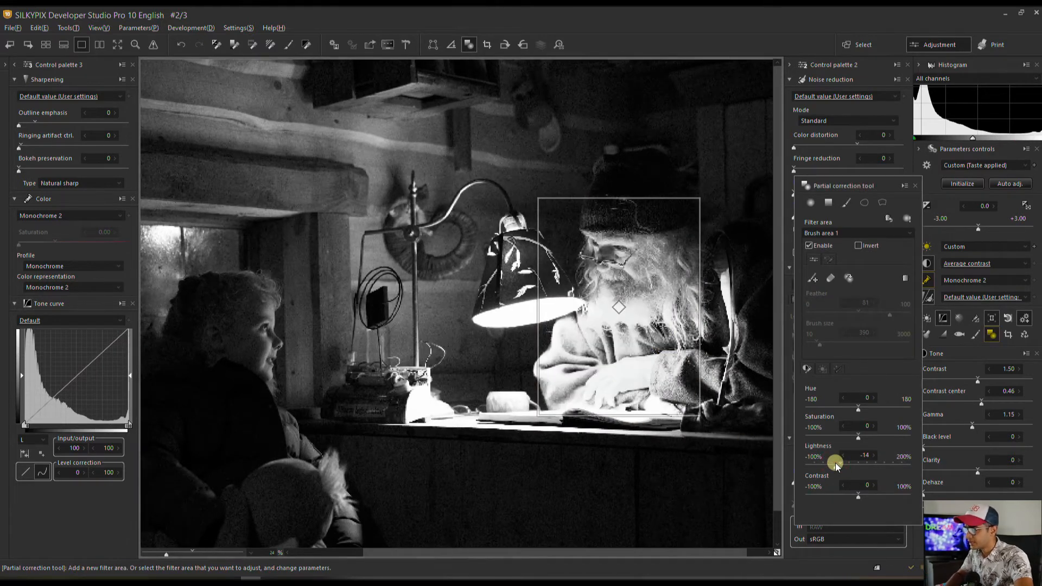
left_click(830, 464)
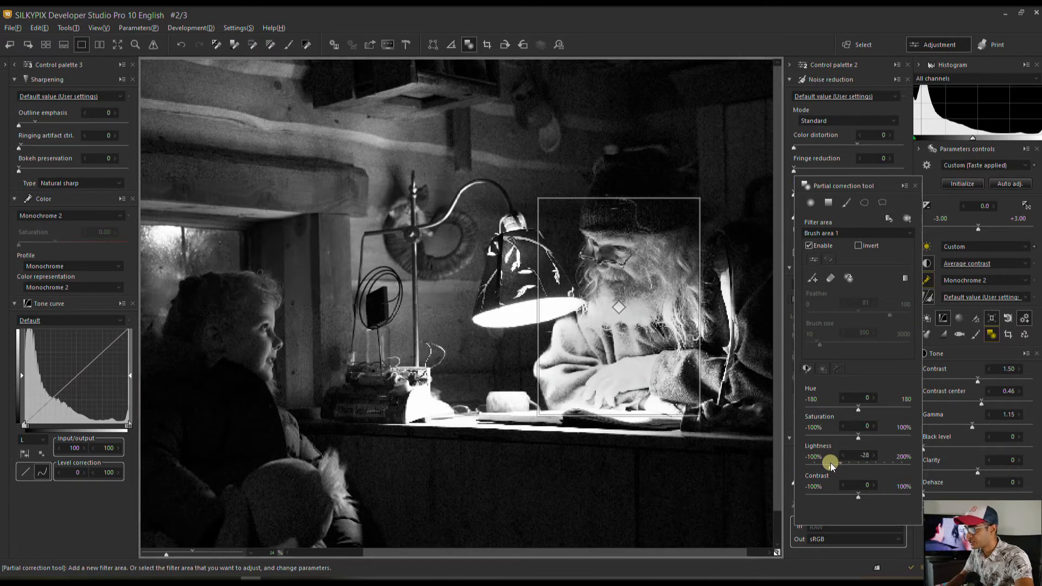
left_click(835, 465)
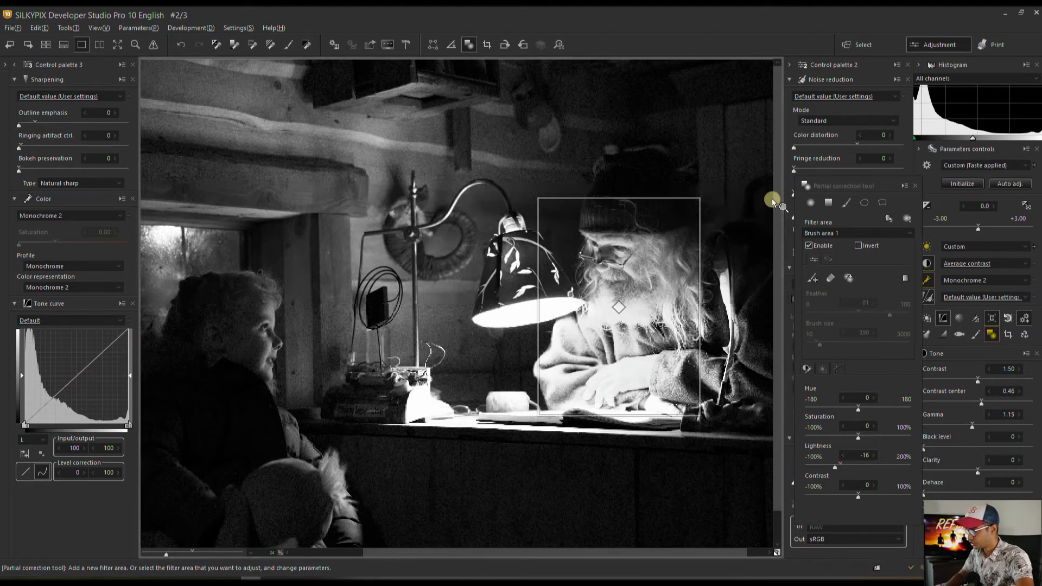
left_click(846, 203)
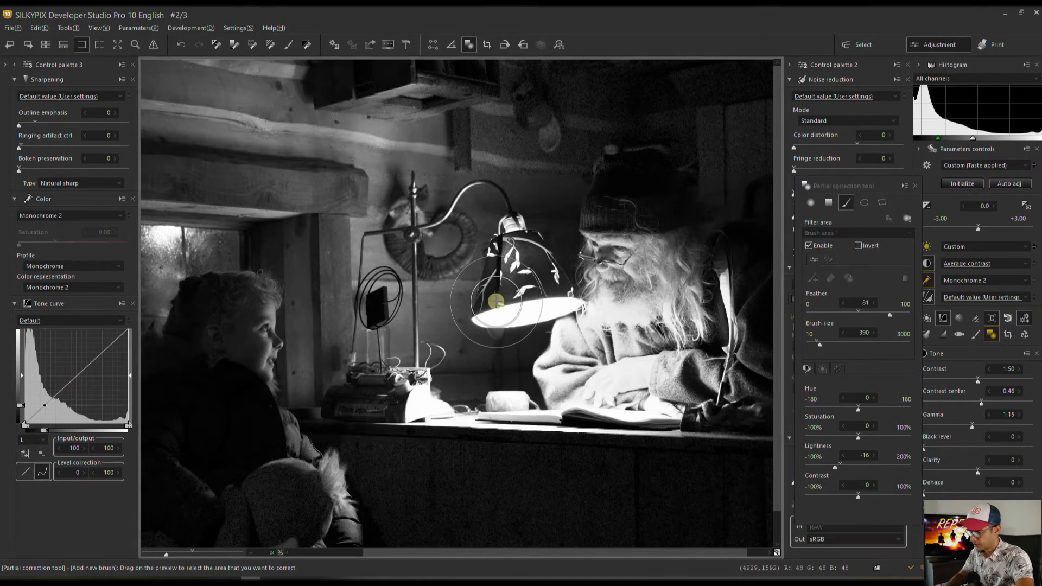
left_click(813, 344)
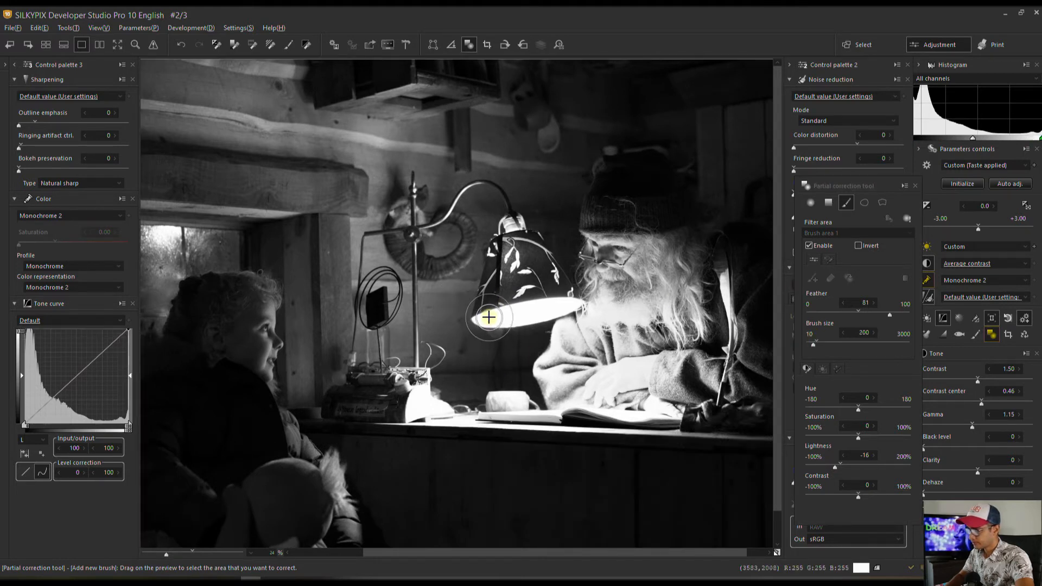
Paint along the lamp shade's lower edge and set that area's Lightness to -27.
left_click_drag(490, 311, 559, 302)
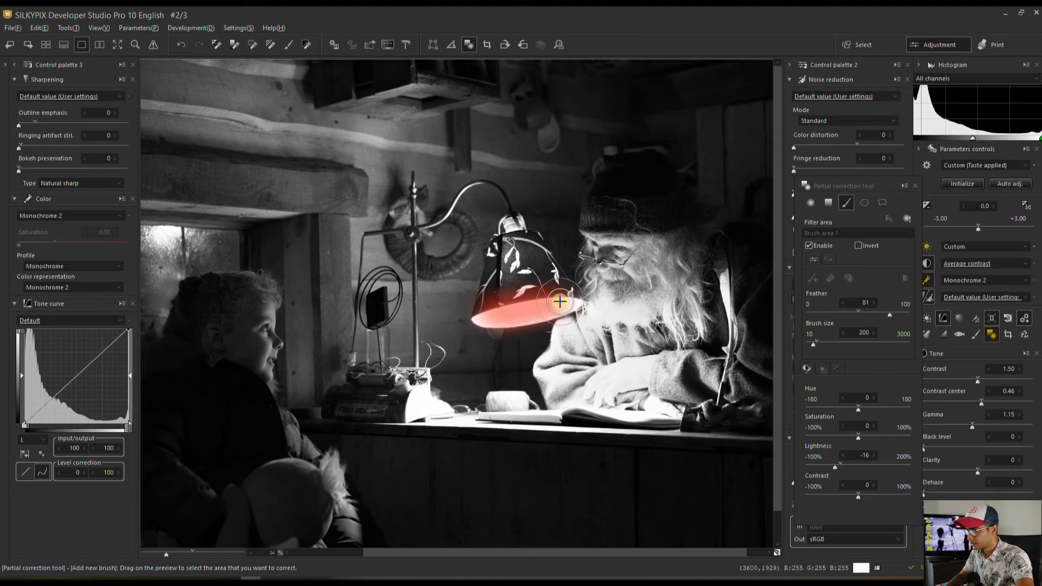
left_click_drag(834, 465, 831, 465)
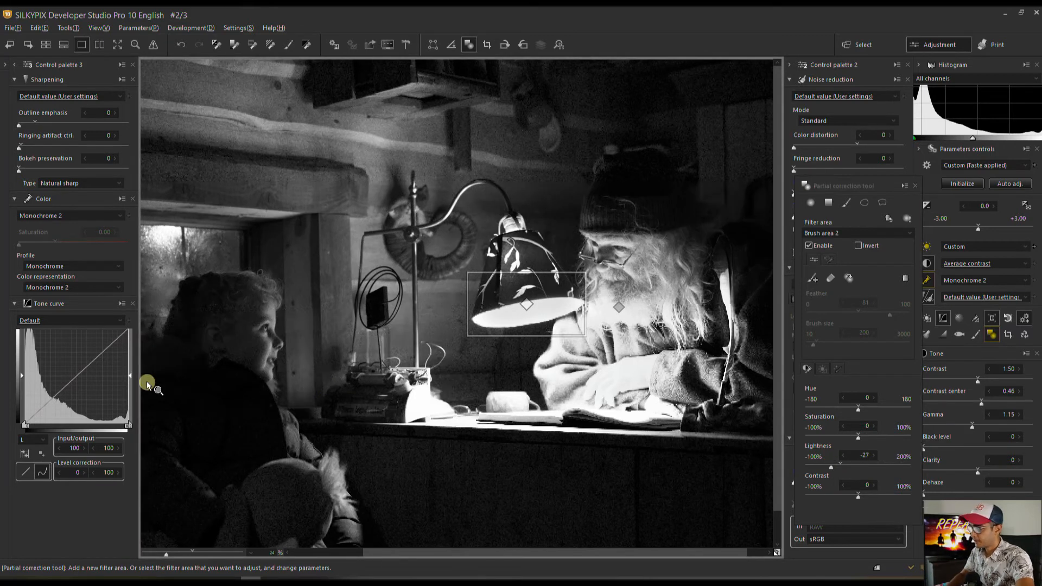
left_click(847, 207)
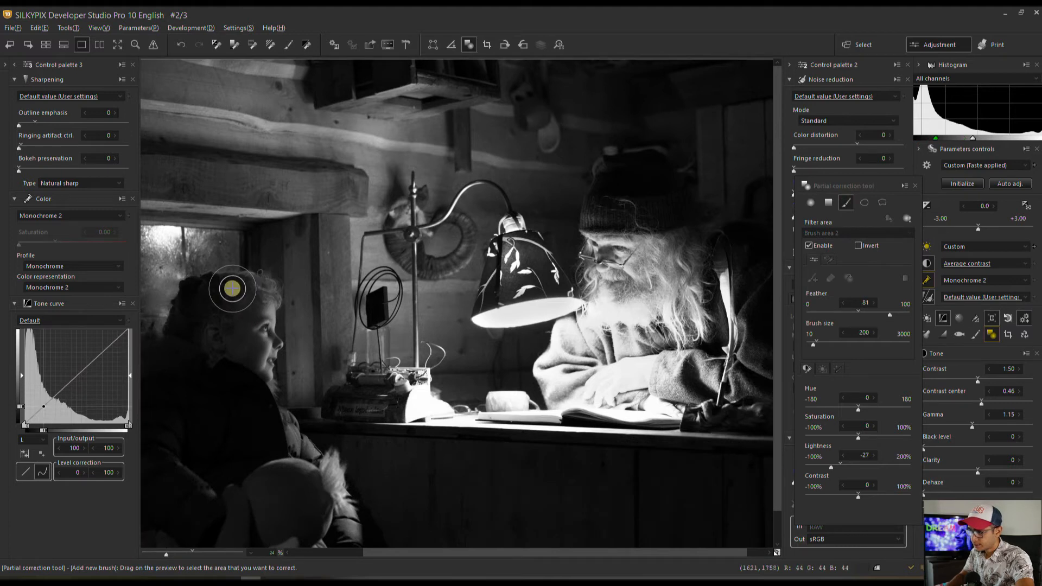
Brush over the girl's hair, raise its Lightness, then close Partial correction for the Monochrome controller.
mouse_move(230, 293)
left_mouse_down()
mouse_move(263, 306)
mouse_move(266, 354)
mouse_move(244, 355)
mouse_move(212, 302)
left_mouse_up()
left_click_drag(839, 465, 850, 468)
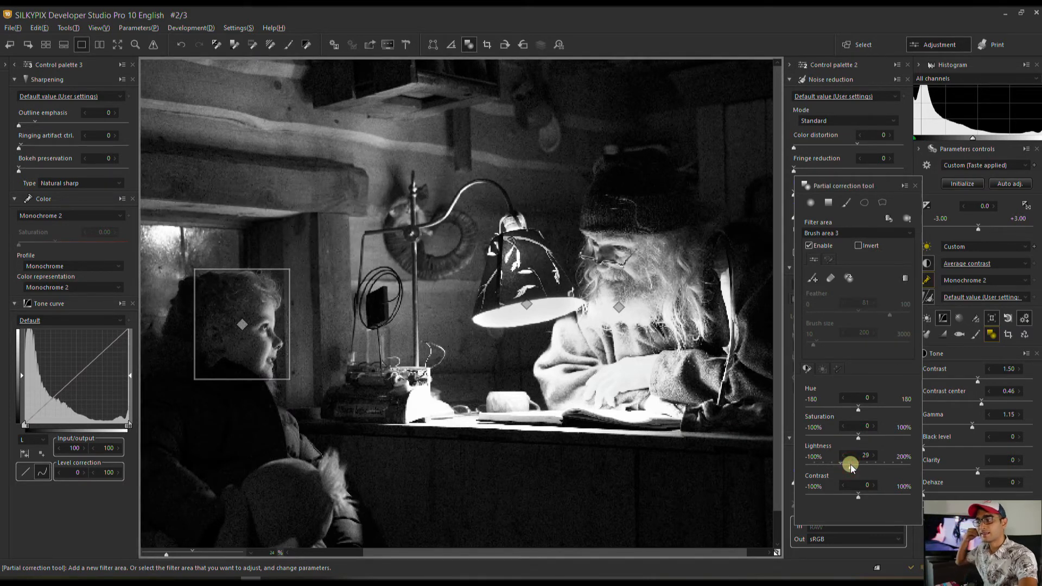
left_click(915, 186)
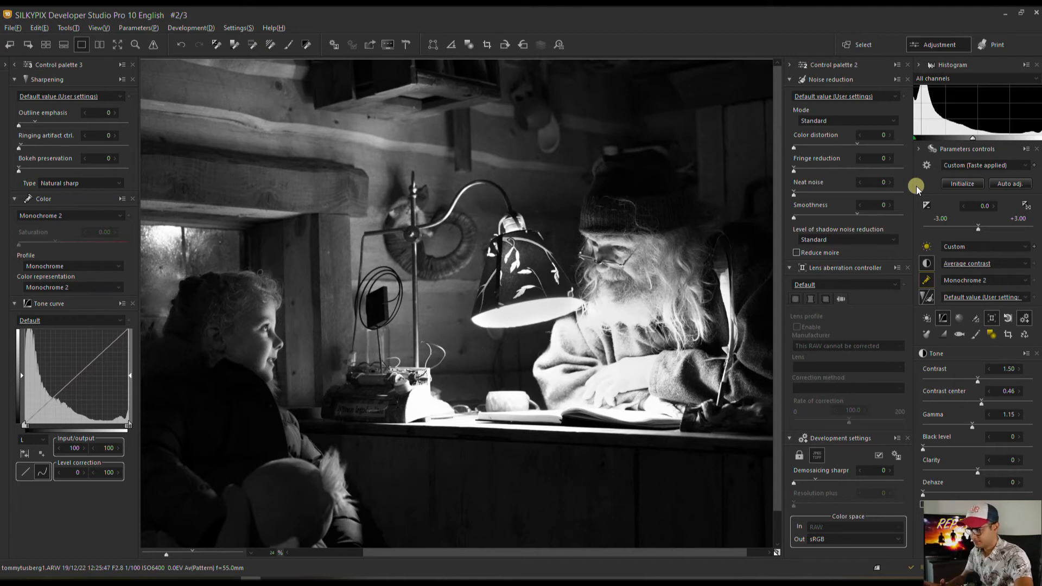
left_click(947, 335)
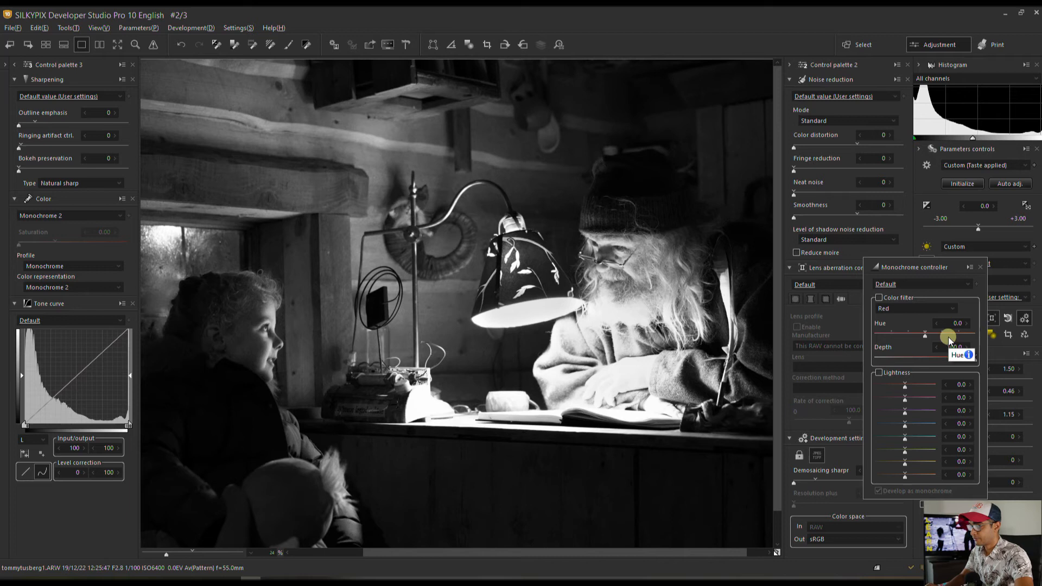
Turn on the Red colour filter at depth 100 and open the filter colour list.
left_click(880, 299)
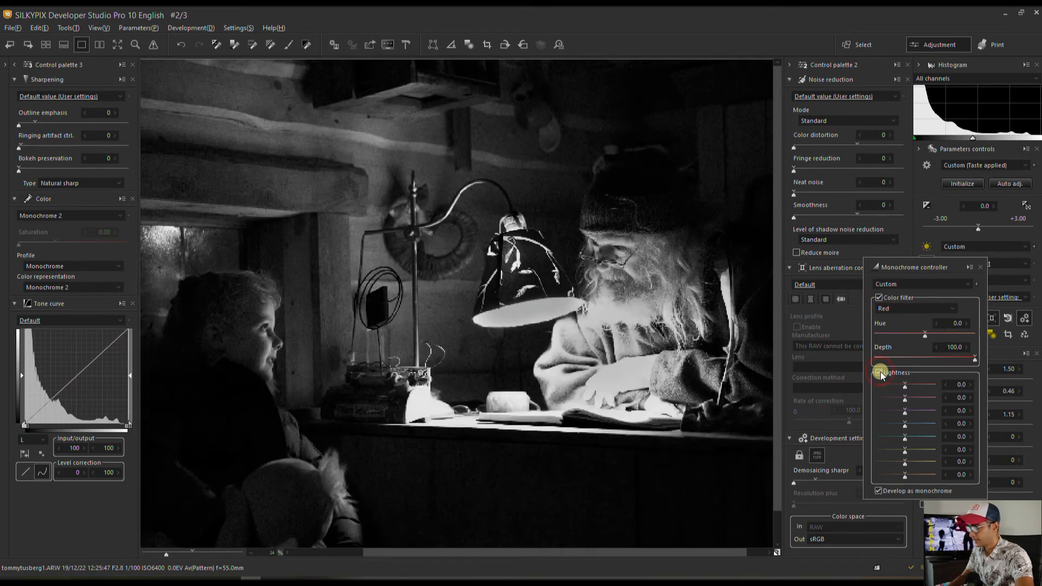
left_click(904, 307)
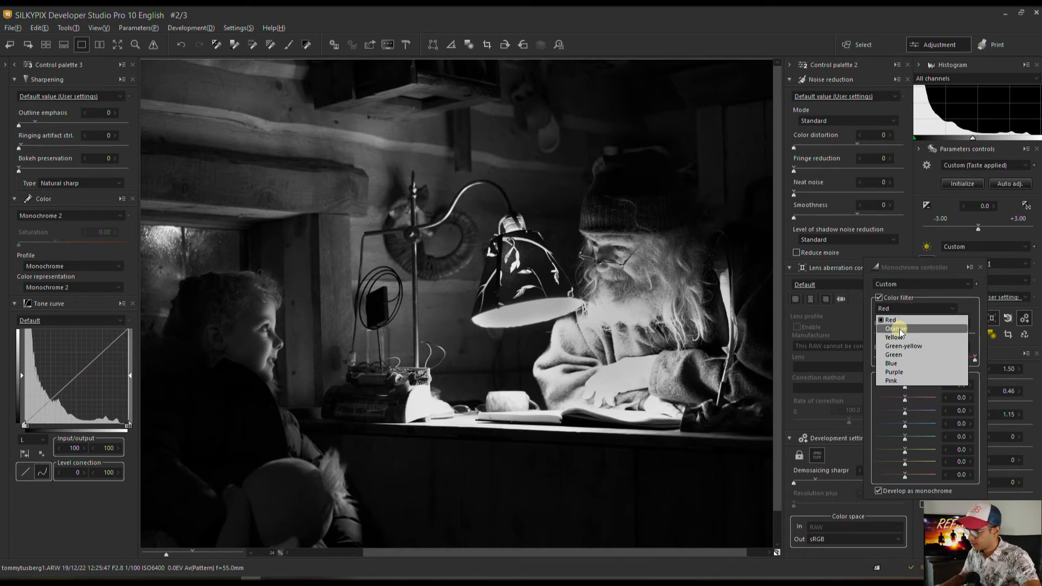
Try Orange and Green-yellow filters, untick Develop as monochrome, pick Red, then untick Color filter.
left_click(900, 329)
left_click(900, 308)
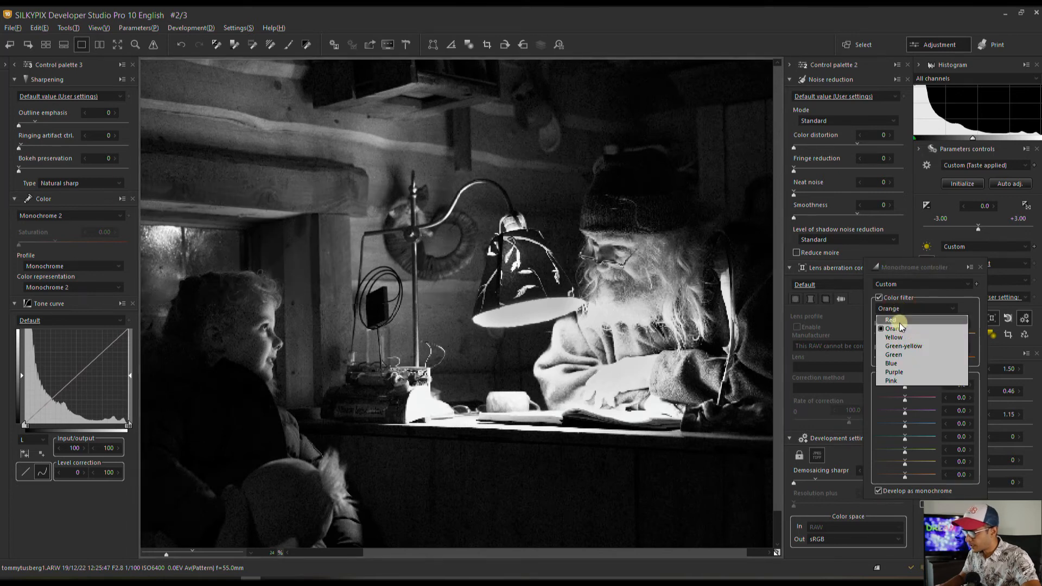
left_click(899, 346)
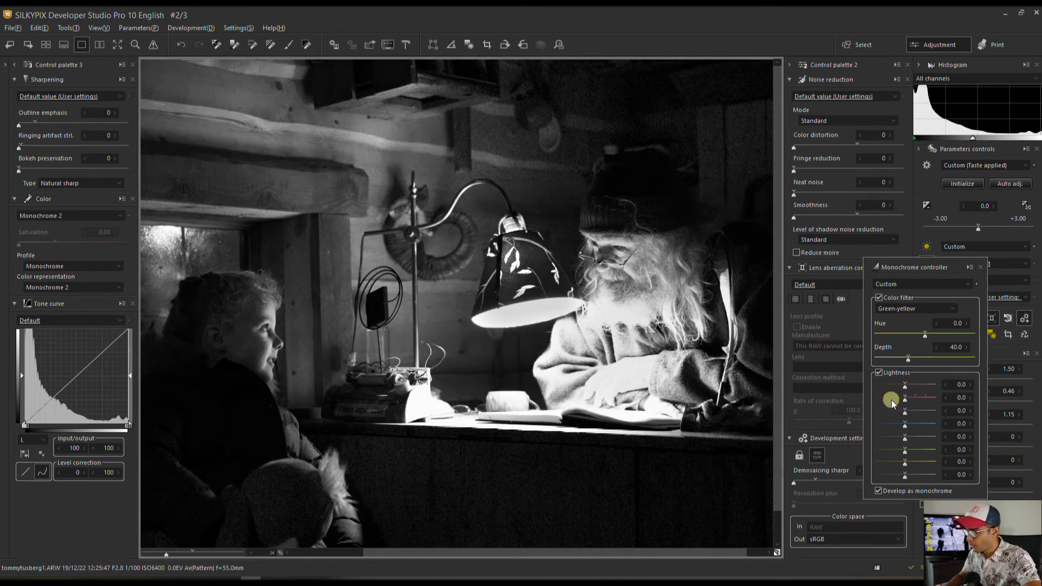
left_click(878, 491)
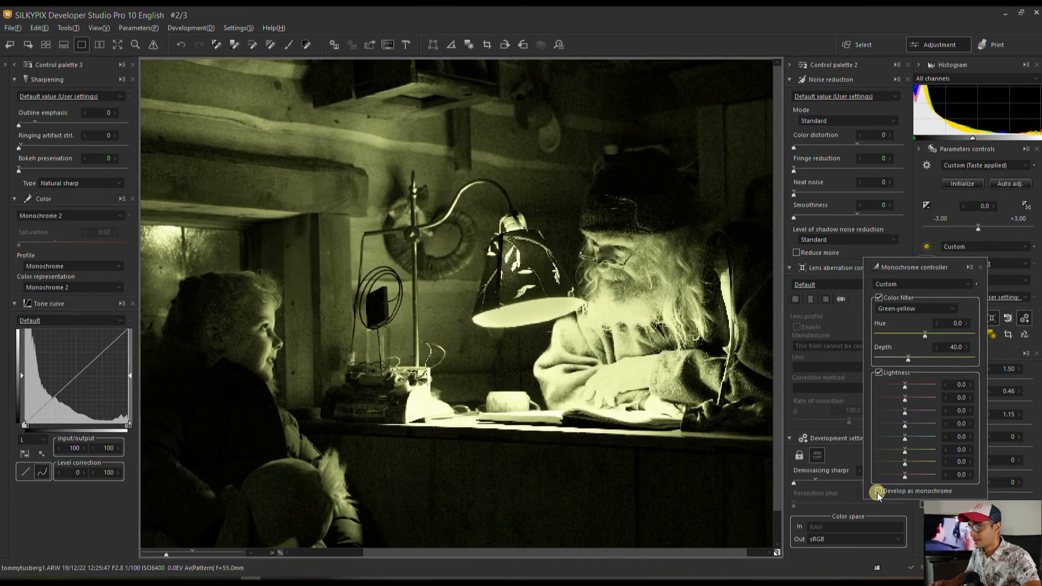
left_click(929, 308)
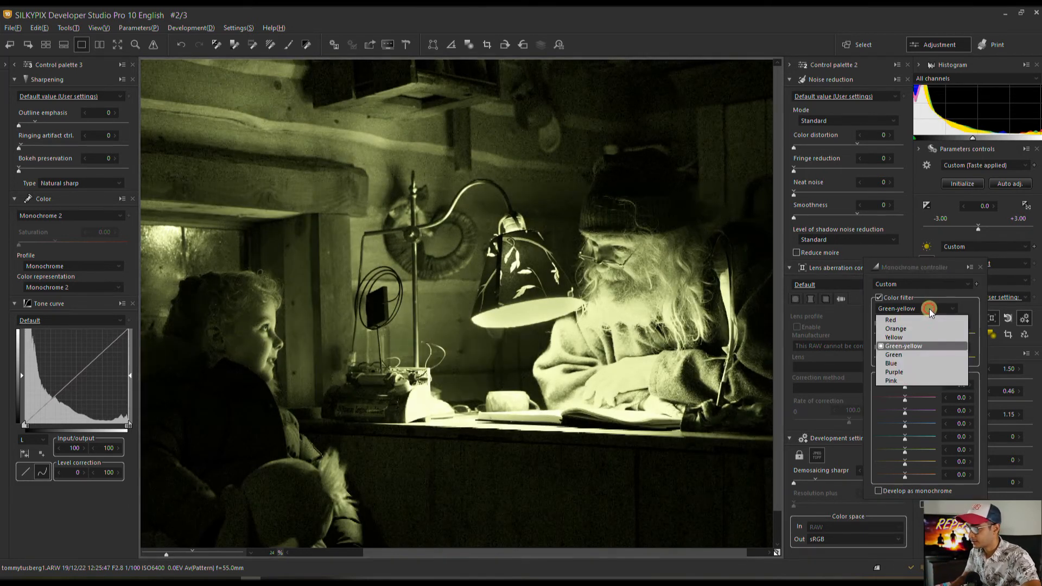
left_click(917, 317)
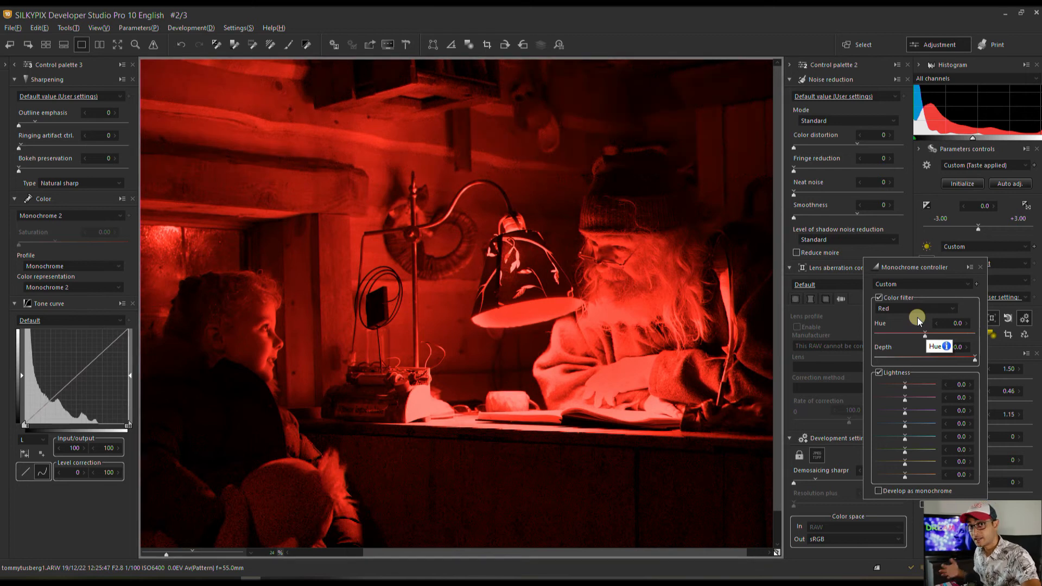
left_click(878, 300)
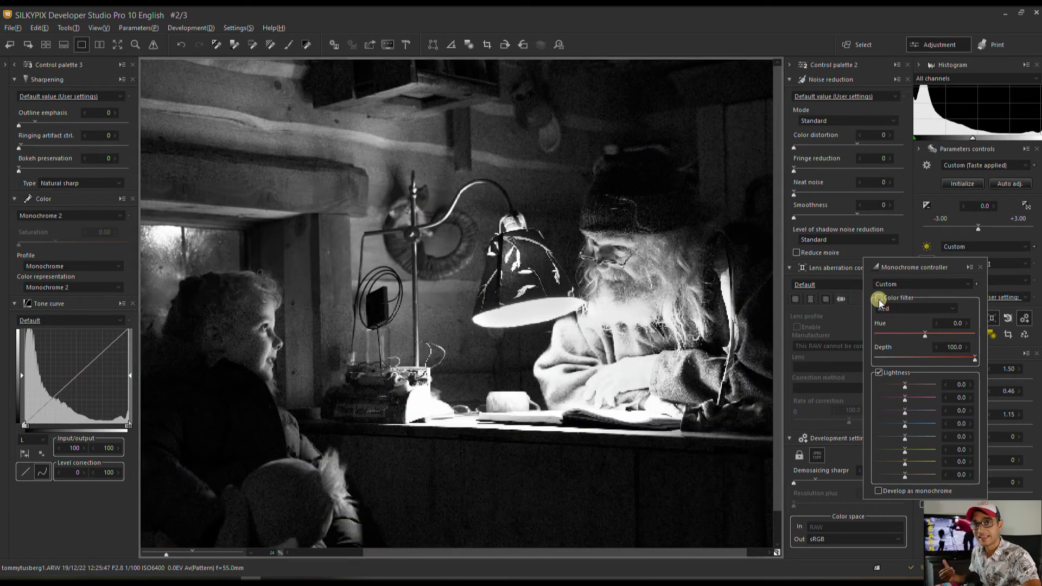
Set a colour Lightness to -15, re-enable the filter as Orange, and adjust its depth and hue.
left_click(897, 474)
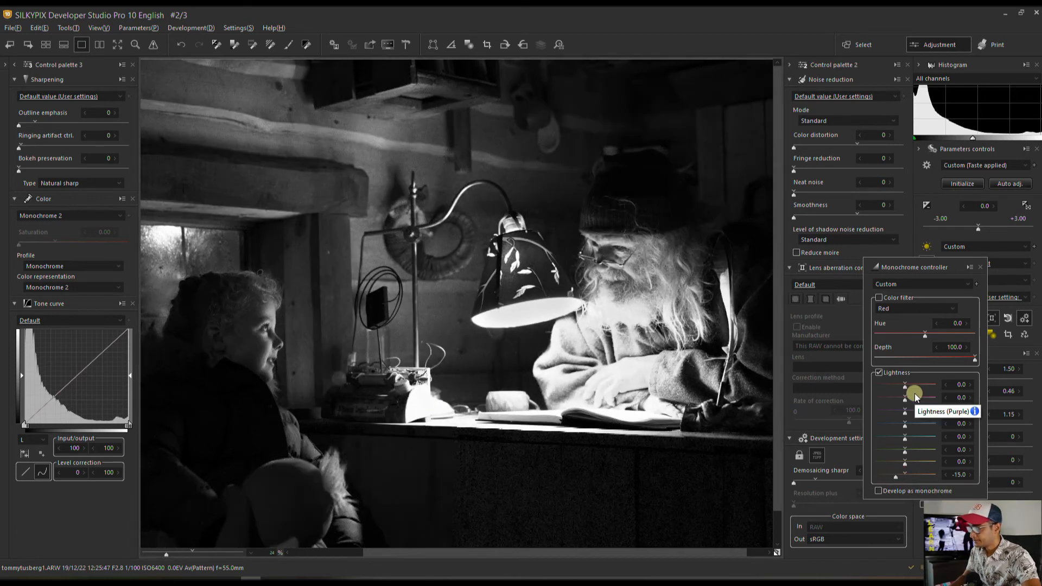
left_click(878, 298)
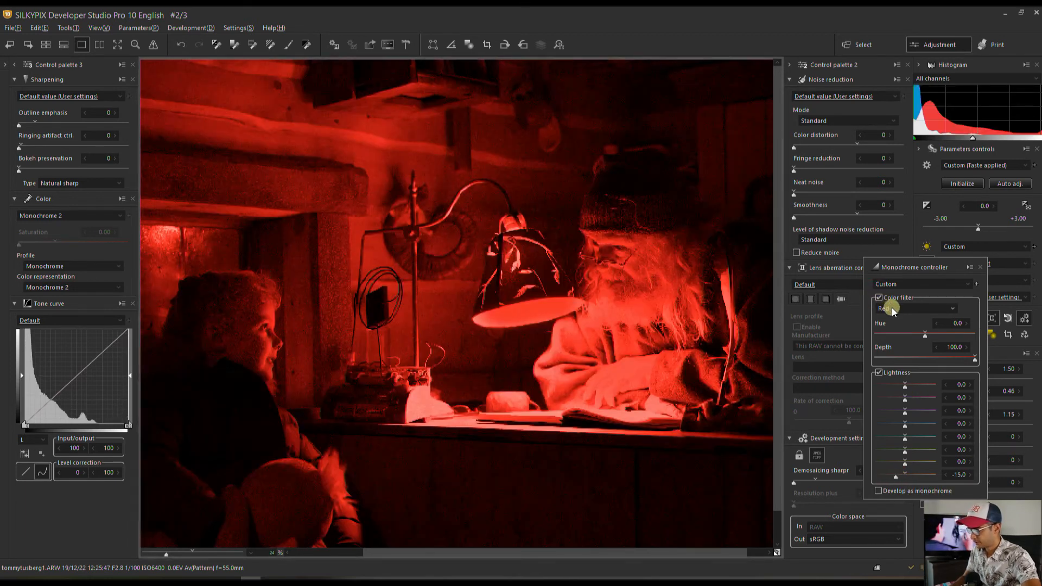
left_click(895, 309)
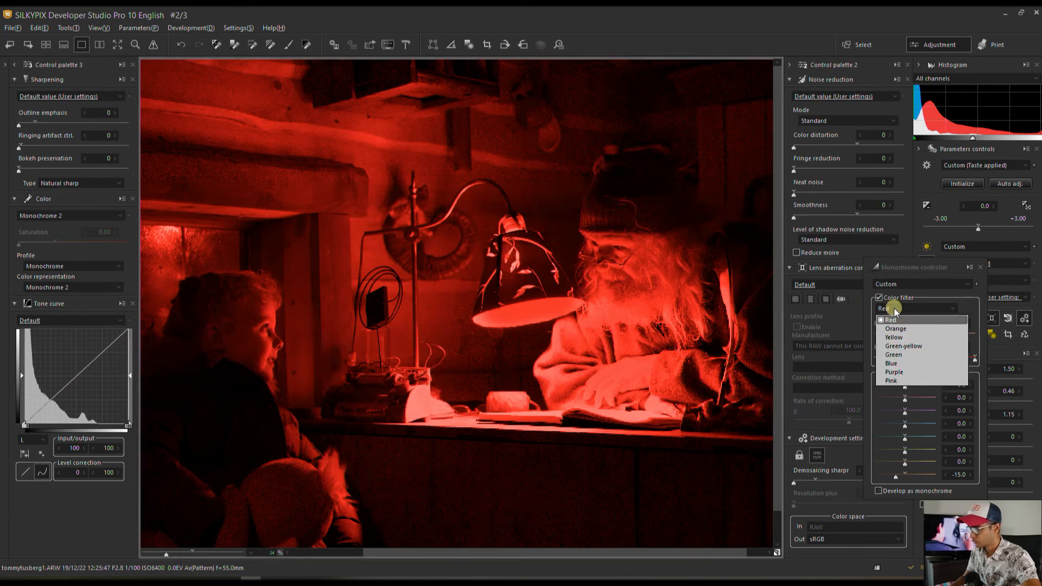
left_click(895, 330)
left_click(889, 358)
left_click_drag(889, 360, 887, 359)
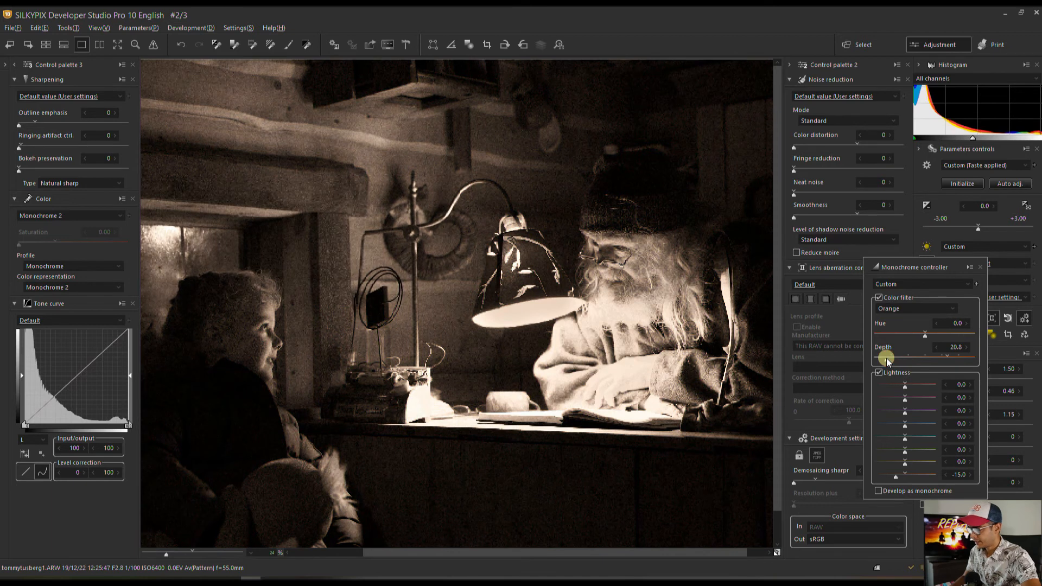
left_click(906, 333)
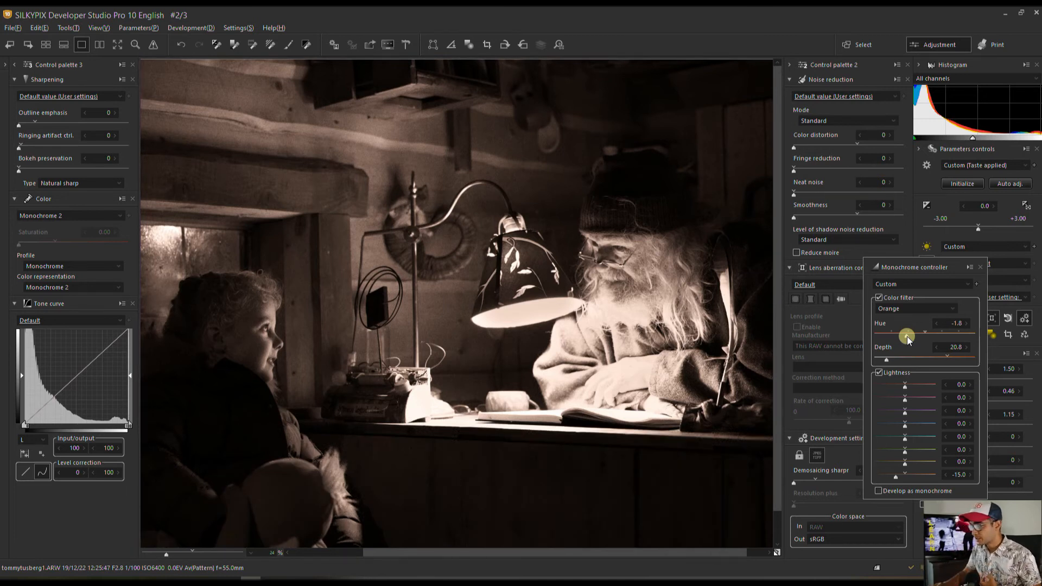
left_click_drag(907, 337, 916, 337)
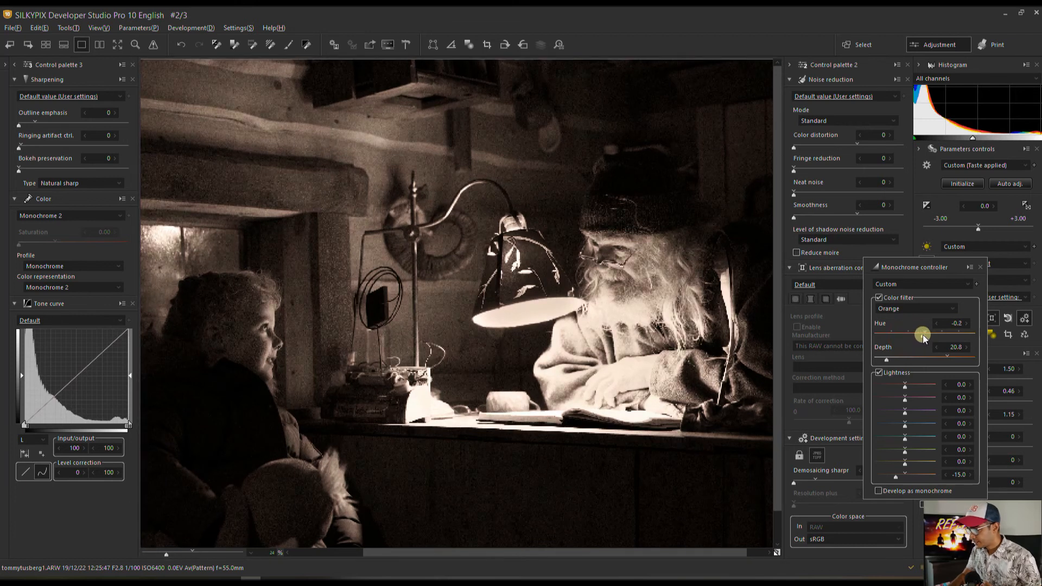
Switch the colour filter to Yellow with Hue -5.0 and Depth 20.8.
left_click(895, 308)
left_click(892, 337)
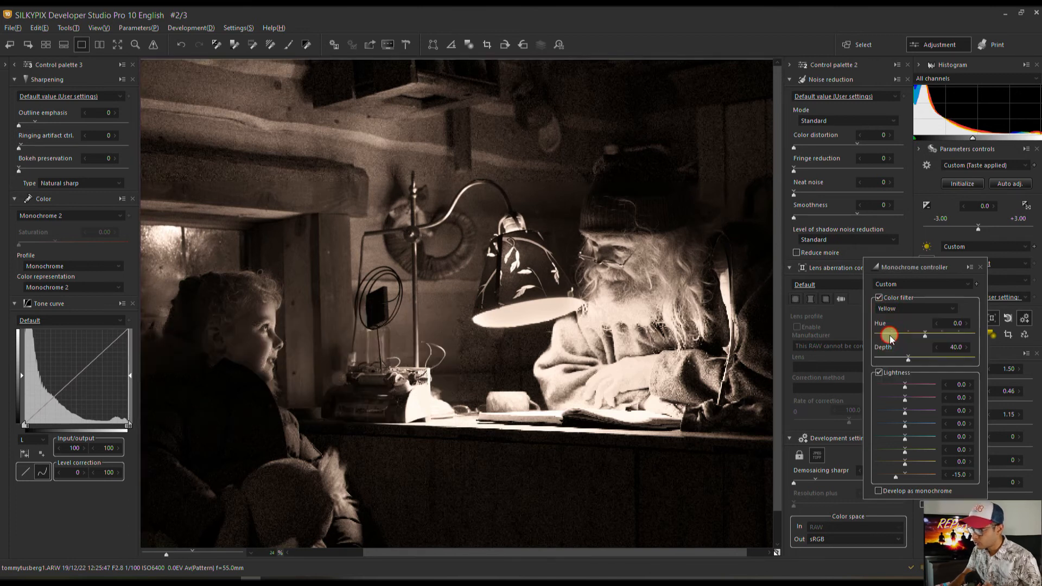
left_click(877, 332)
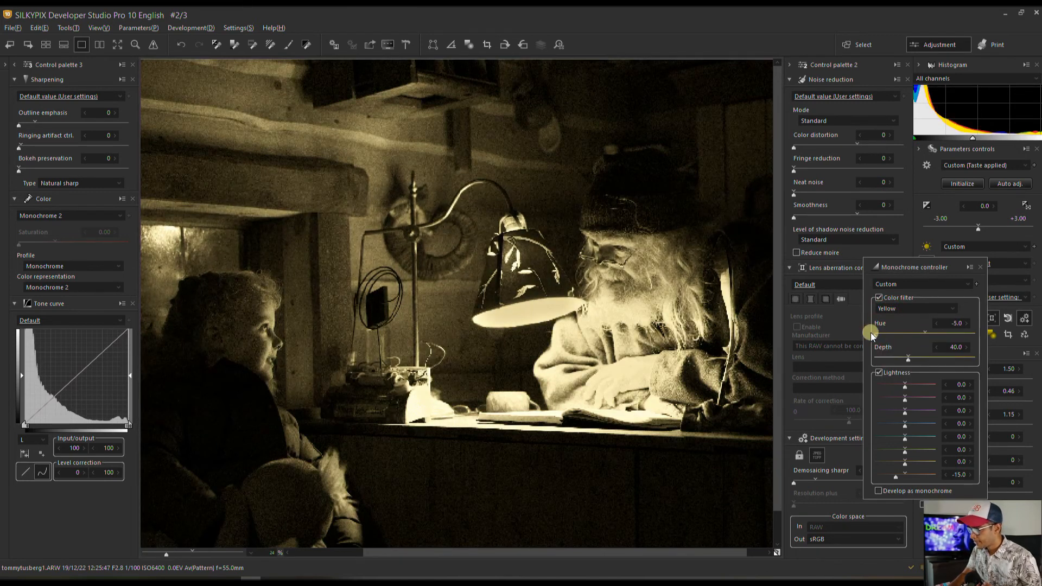
left_click(886, 358)
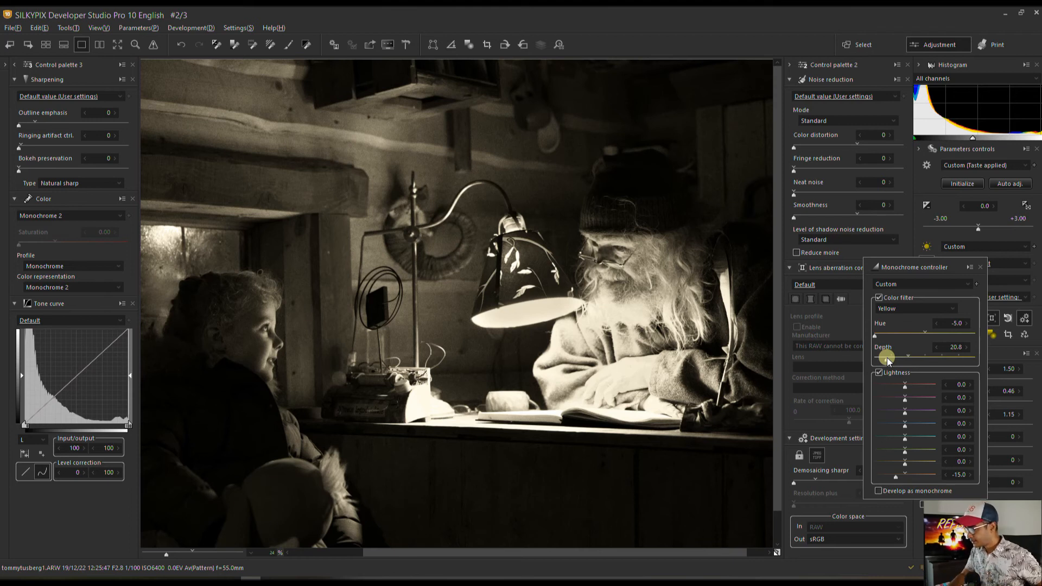
Close the Monochrome controls, set demosaicing sharpness to 20, apply the Default noise reduction preset, and collapse the left palette.
left_click(981, 264)
left_click(815, 480)
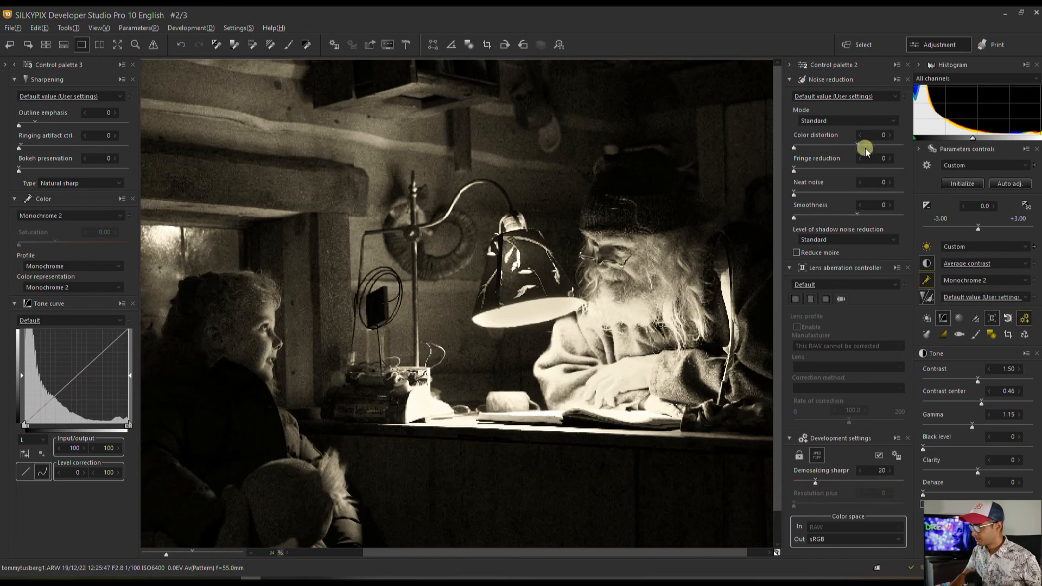
left_click(825, 97)
left_click(825, 115)
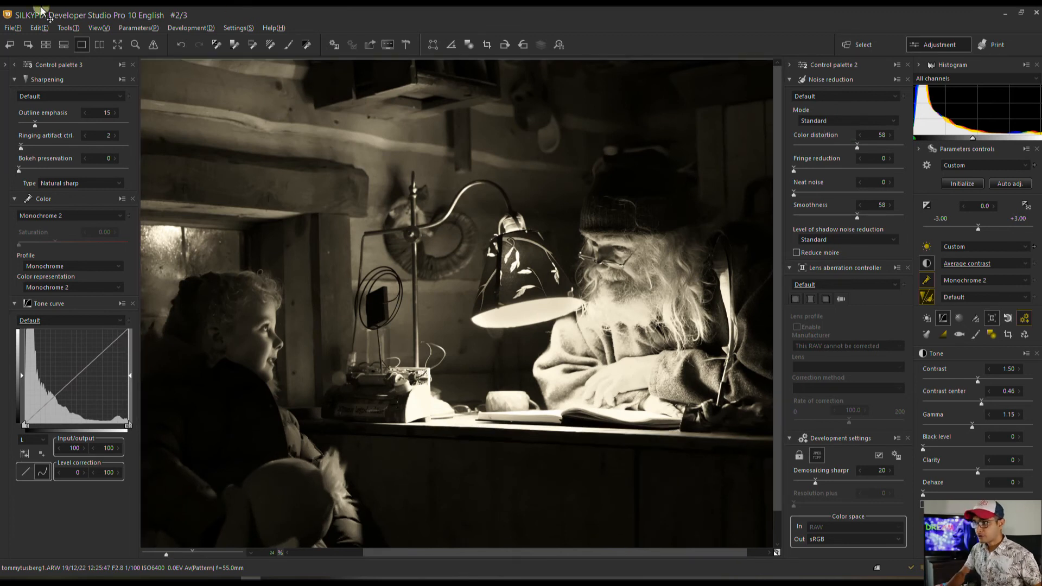
left_click(15, 66)
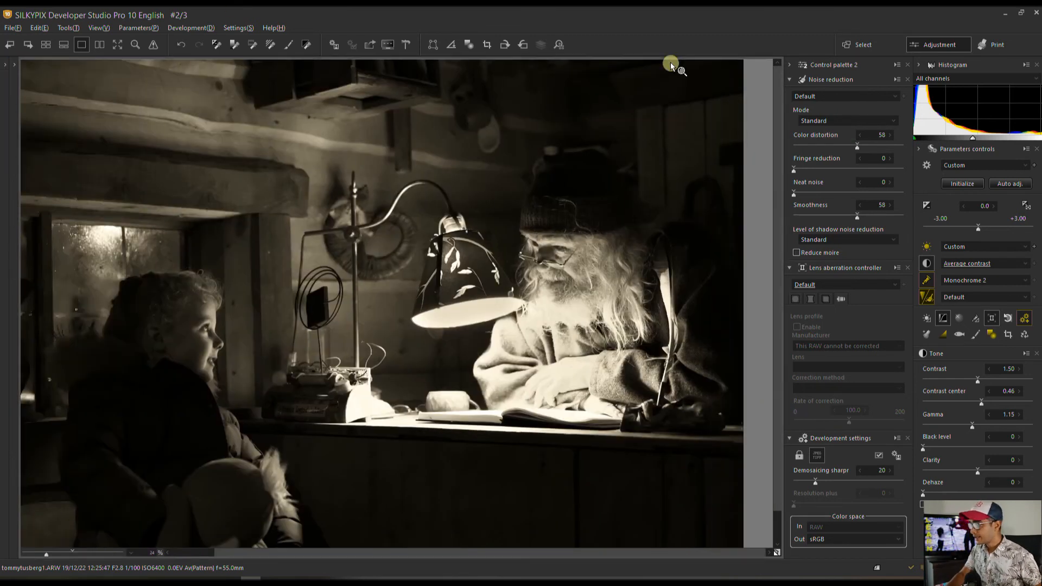
Show a fit-to-window side-by-side comparison with the left copy initialized to its original colour settings.
left_click(97, 44)
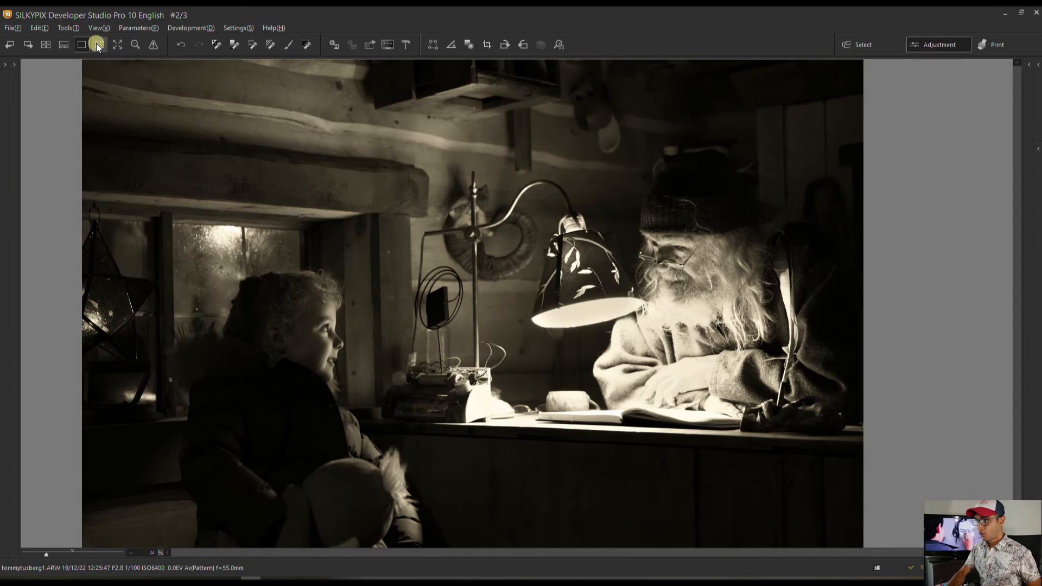
left_click(697, 181)
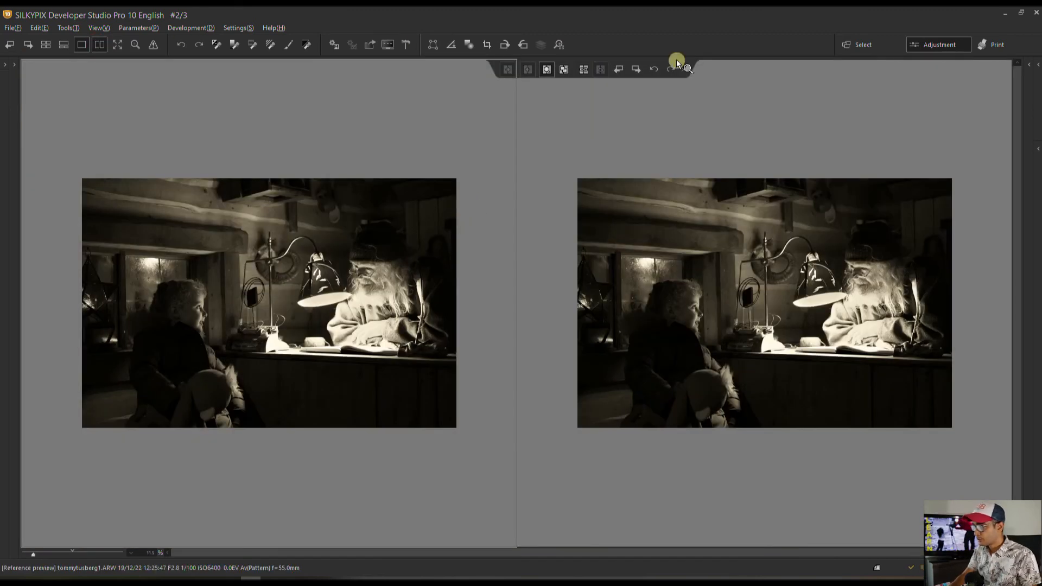
left_click(1038, 64)
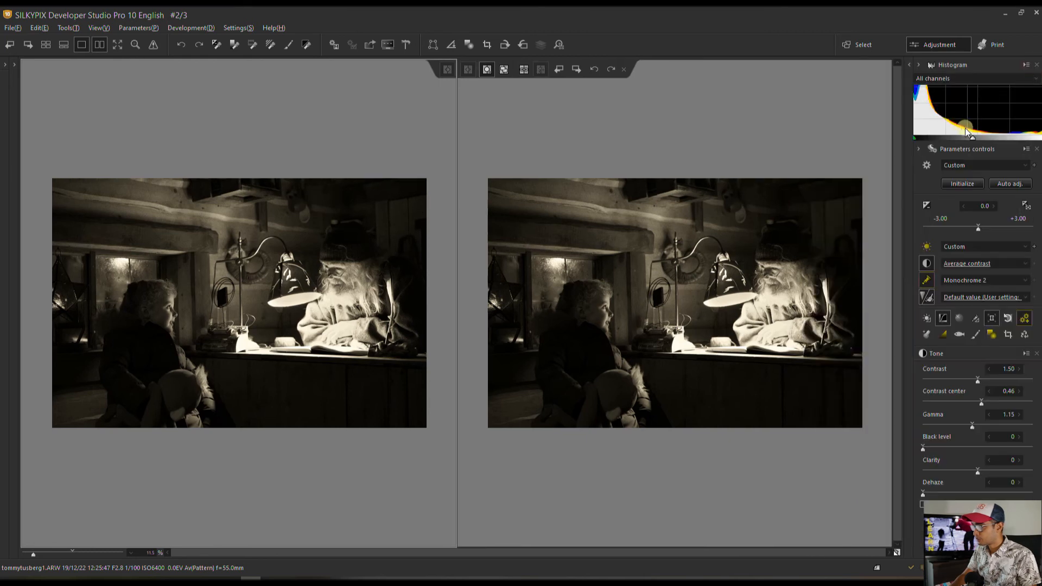
left_click(958, 185)
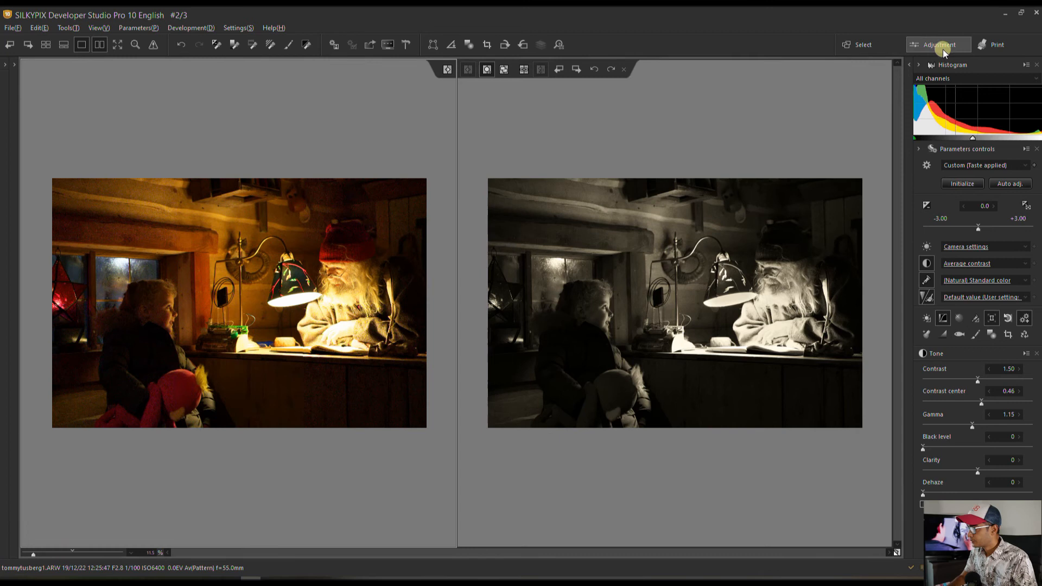
left_click(917, 64)
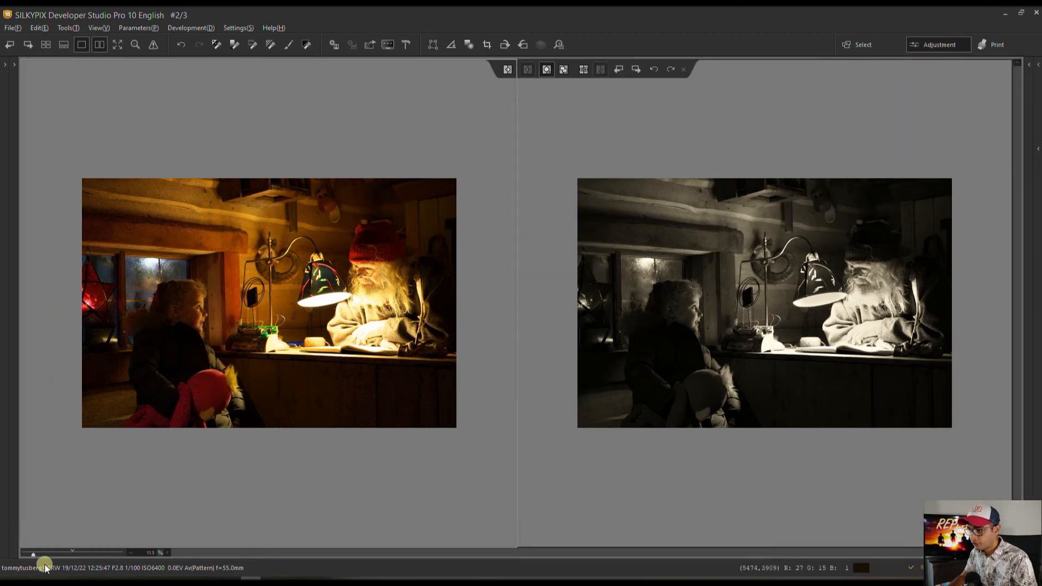